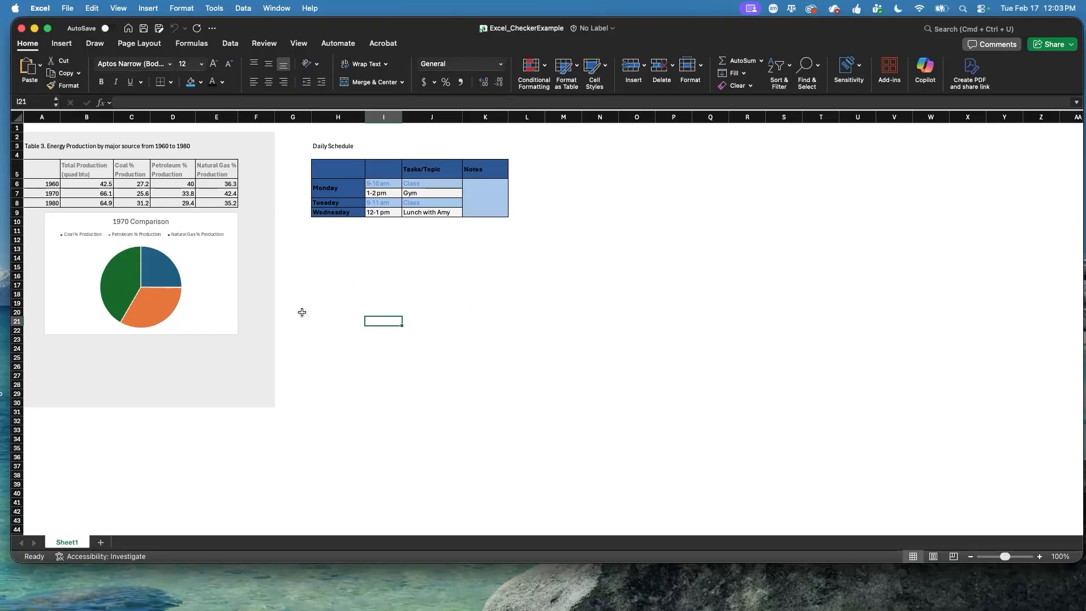
Check the workbook's accessibility and open the hard-to-read text contrast issue.
click(218, 13)
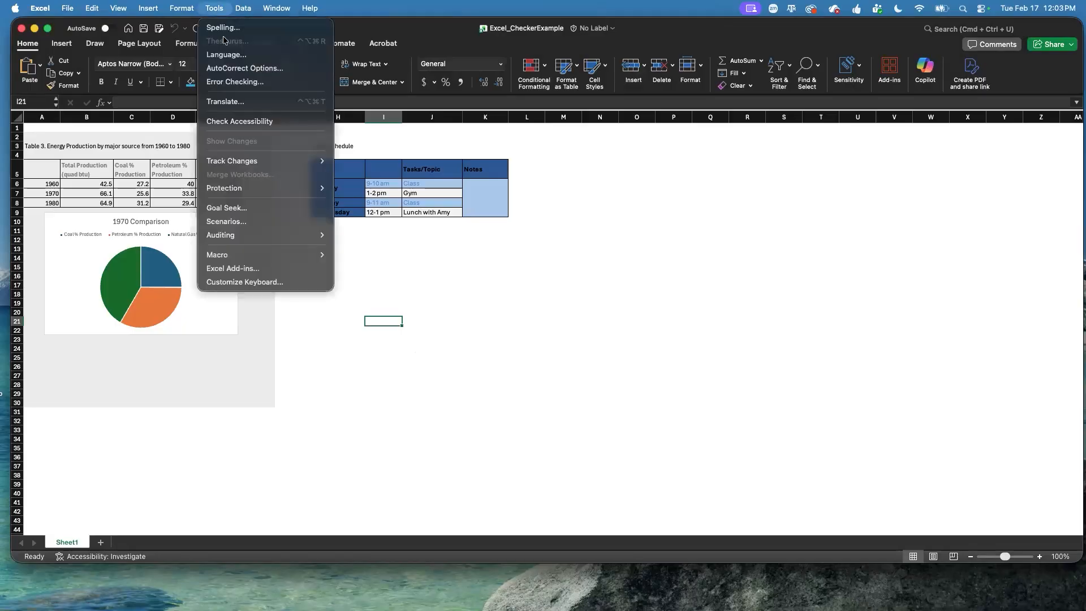
click(260, 120)
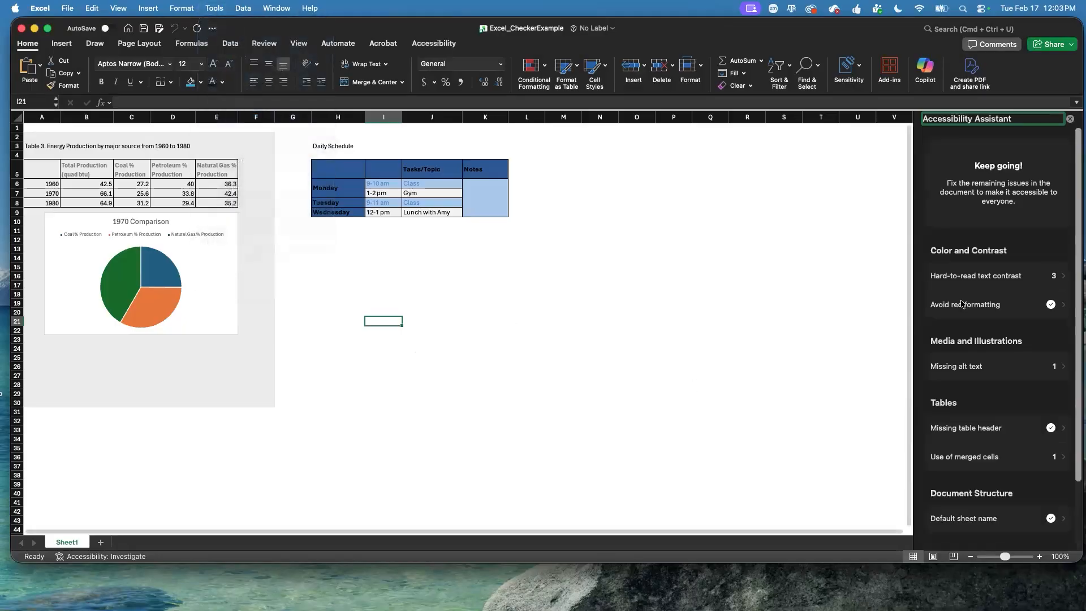
click(1070, 121)
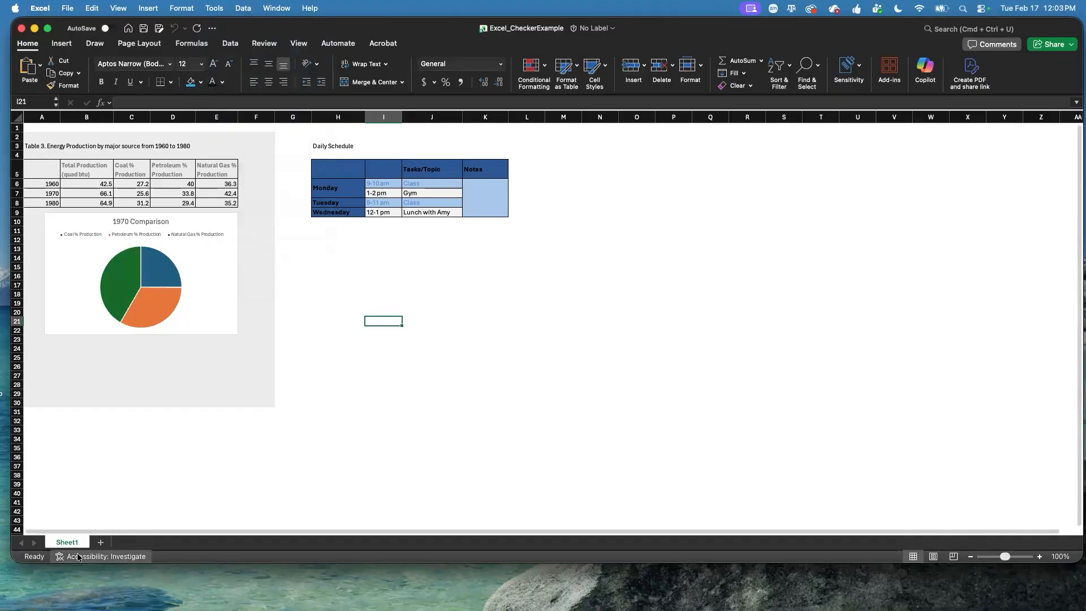
click(95, 557)
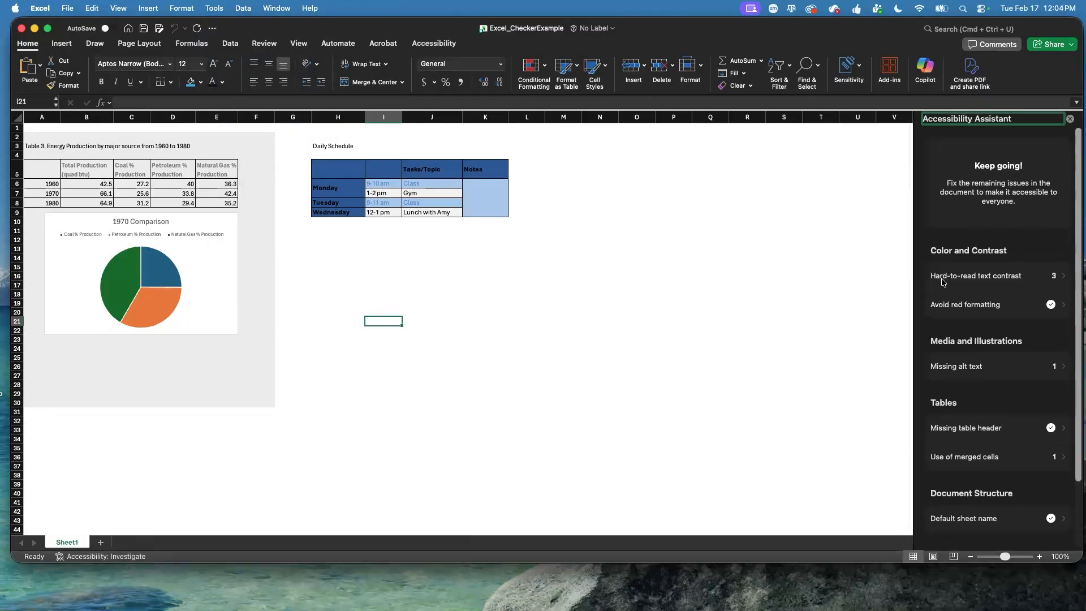
click(970, 276)
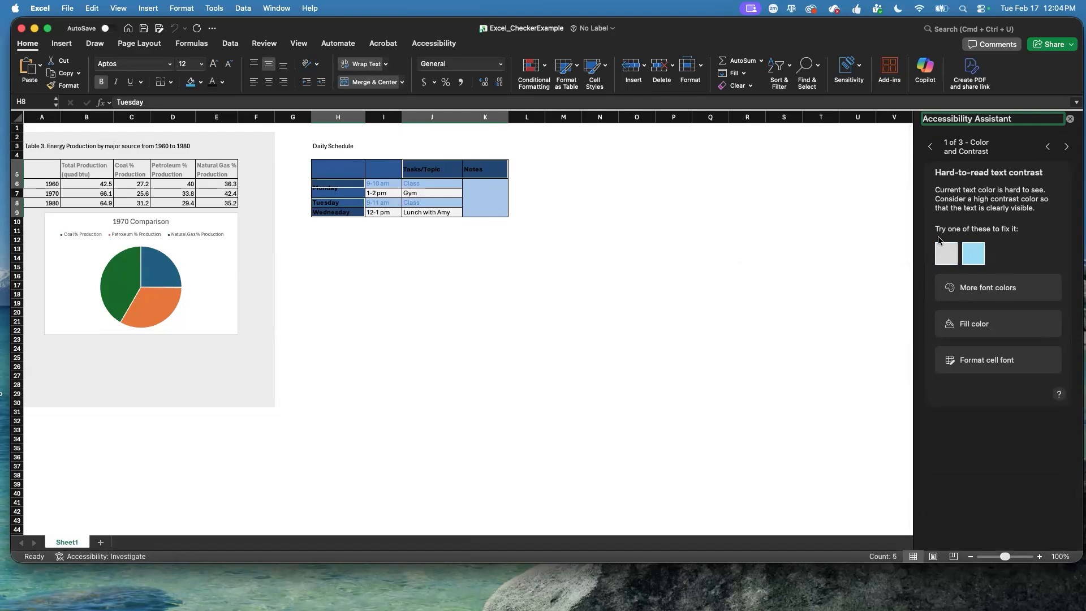
Try a green high-contrast fill on the flagged schedule header cells, and undo it.
click(1004, 294)
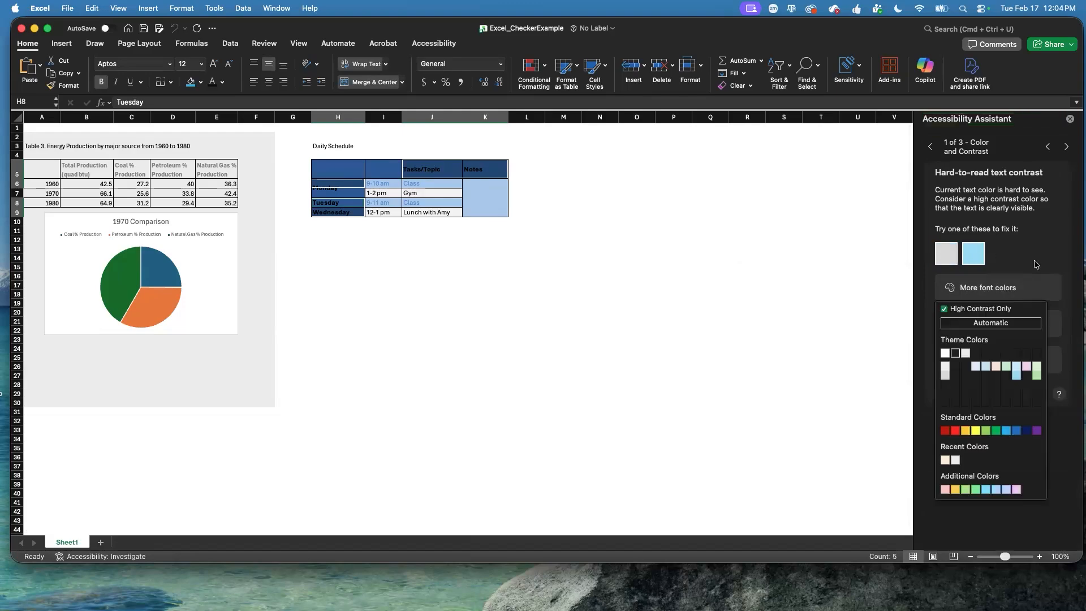
click(1036, 256)
click(981, 334)
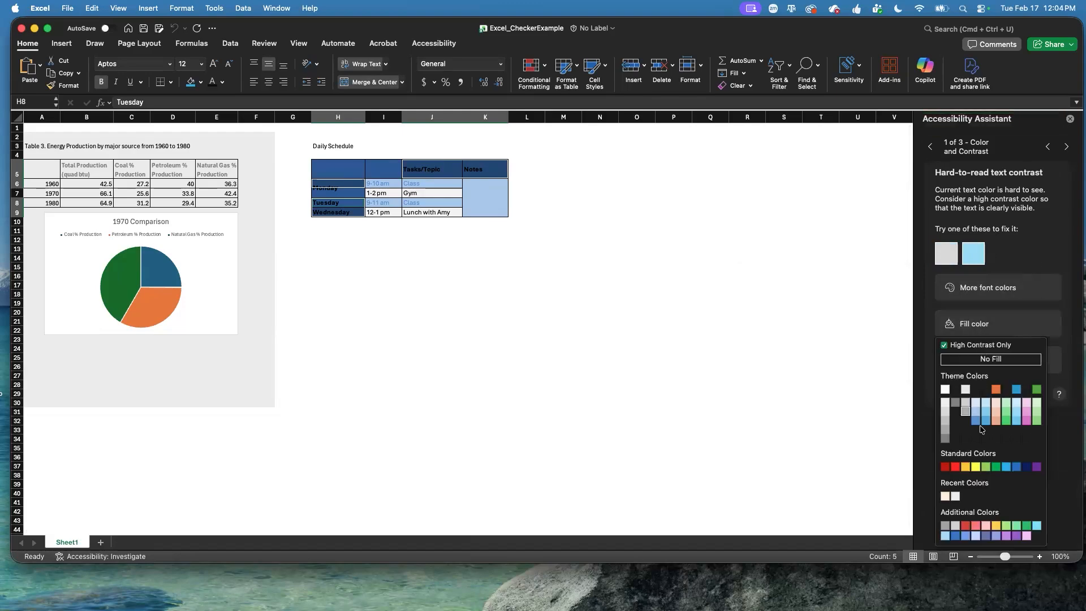
click(1007, 421)
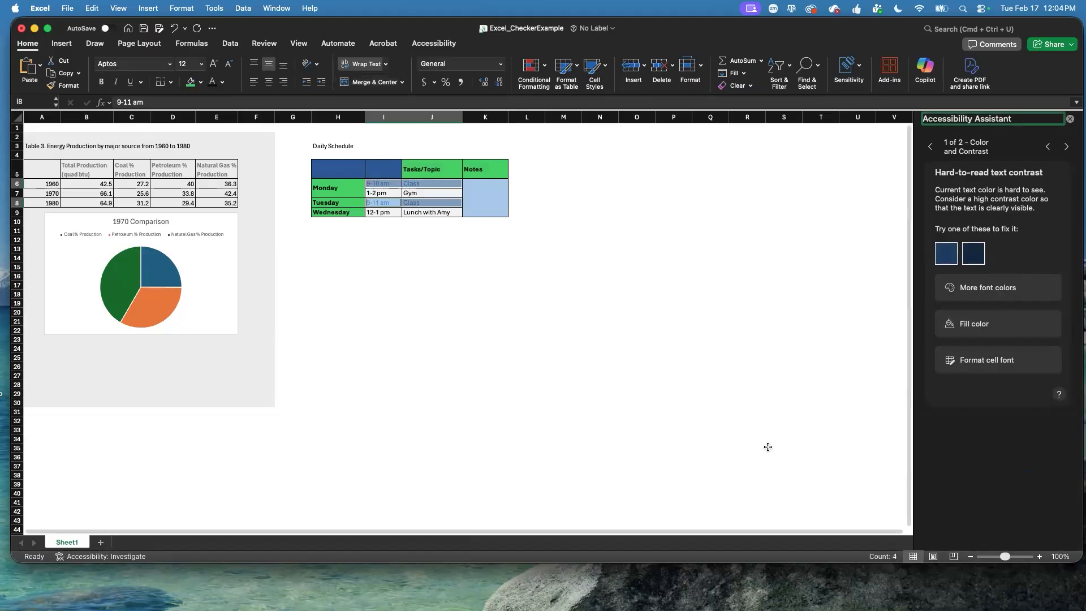
key(super+z)
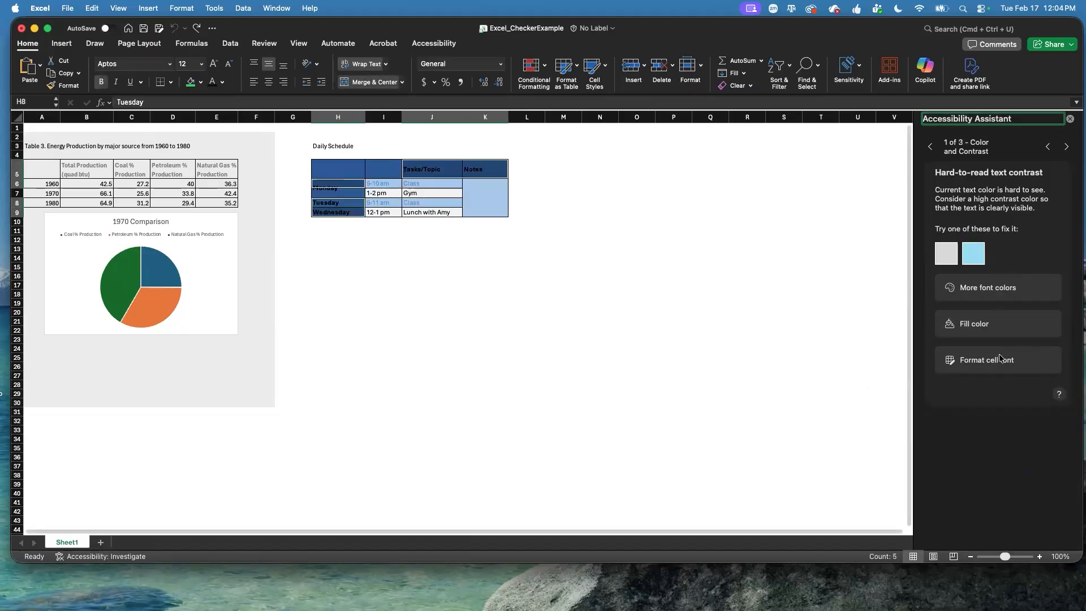
click(1000, 362)
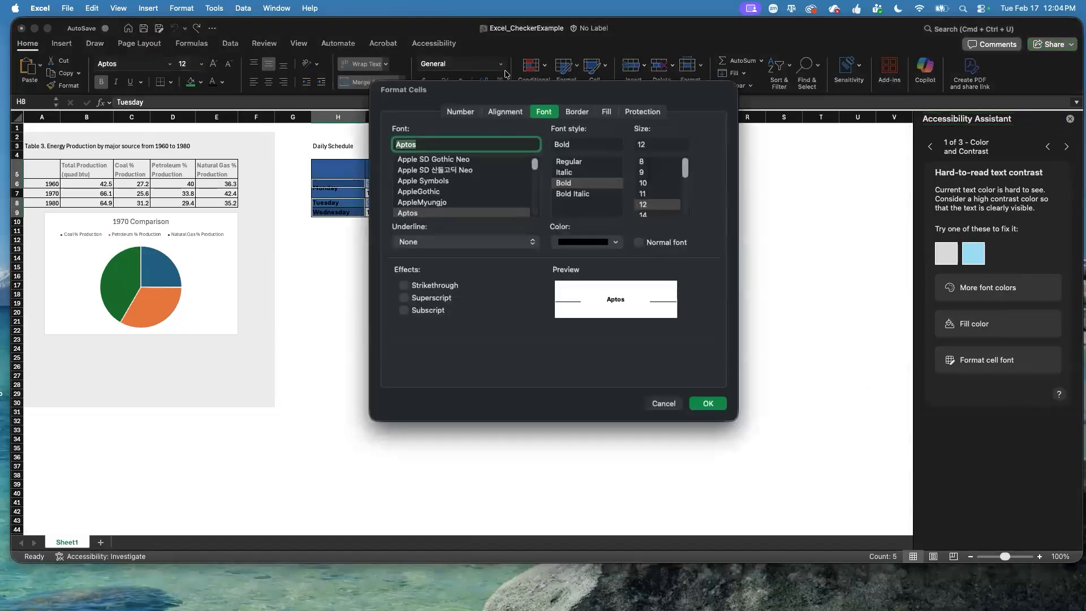
click(616, 242)
click(618, 243)
click(591, 112)
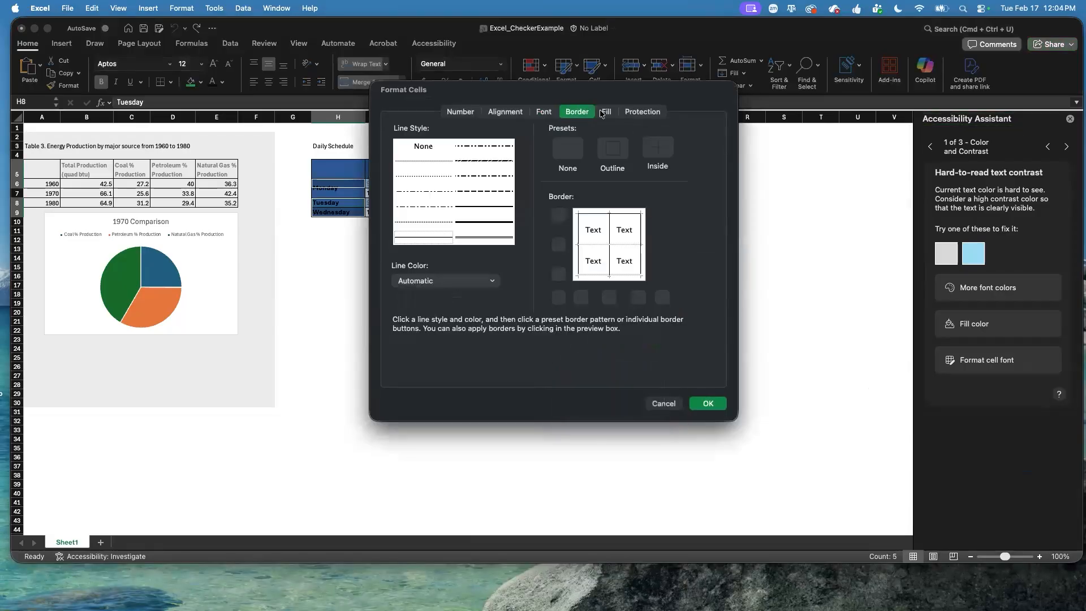
click(607, 112)
click(664, 404)
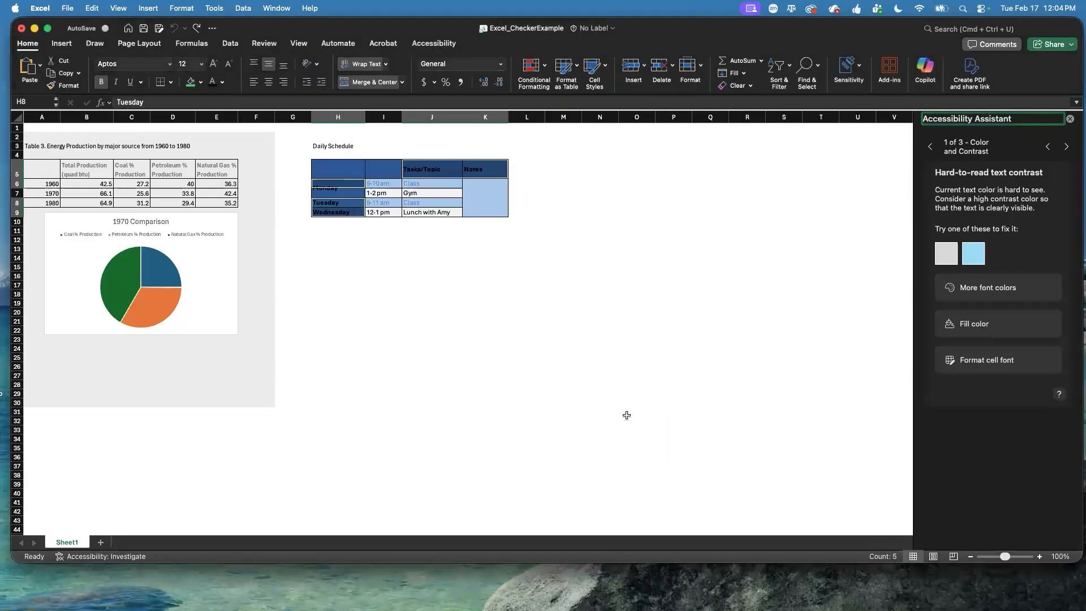
Fix the contrast issues with suggested font colors: light gray for schedule headers, darkest blue for the class entries, darkest gray for energy table headers.
click(950, 263)
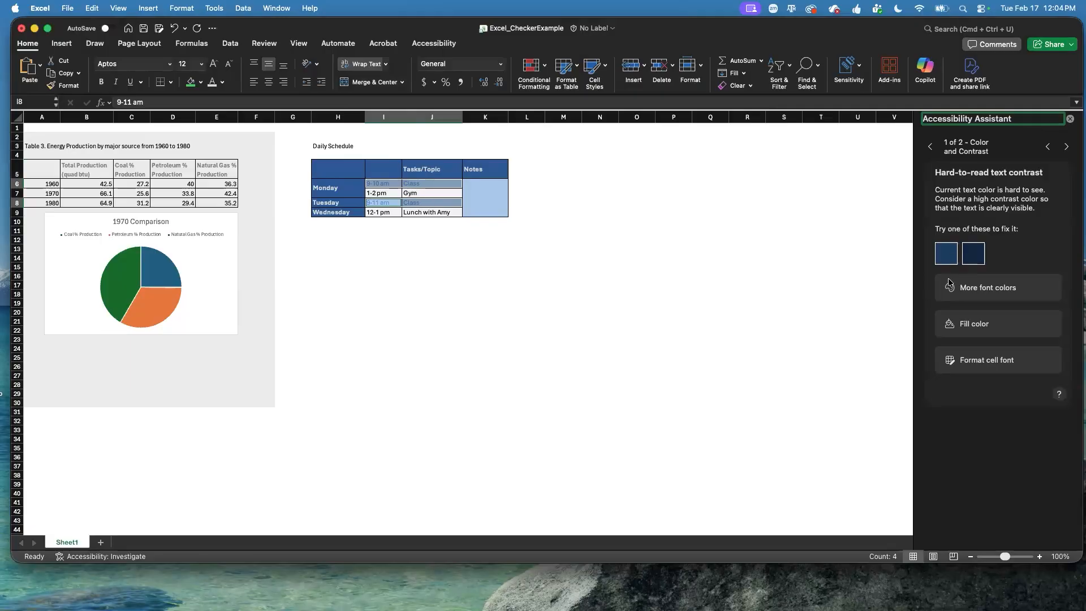
click(972, 262)
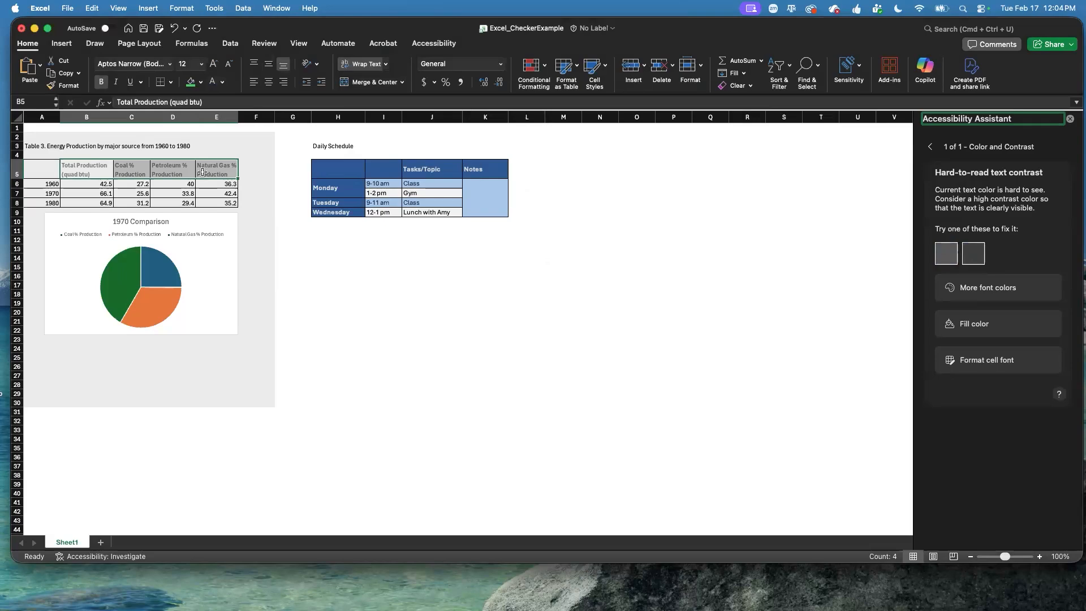
click(979, 255)
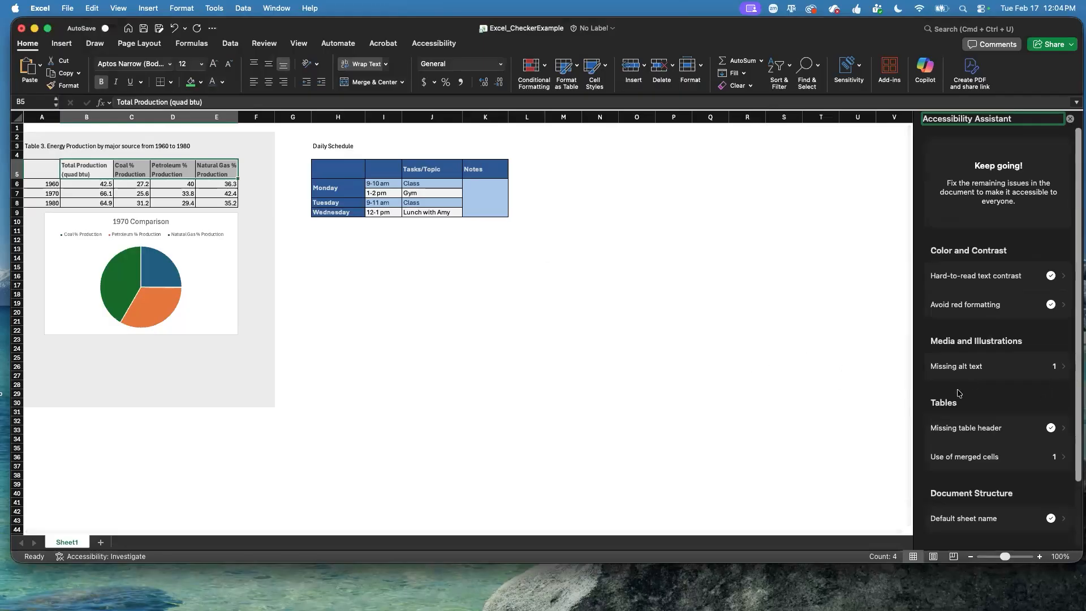
Read the learning tip for the avoid red formatting rule and return to the accessibility issue list.
click(999, 309)
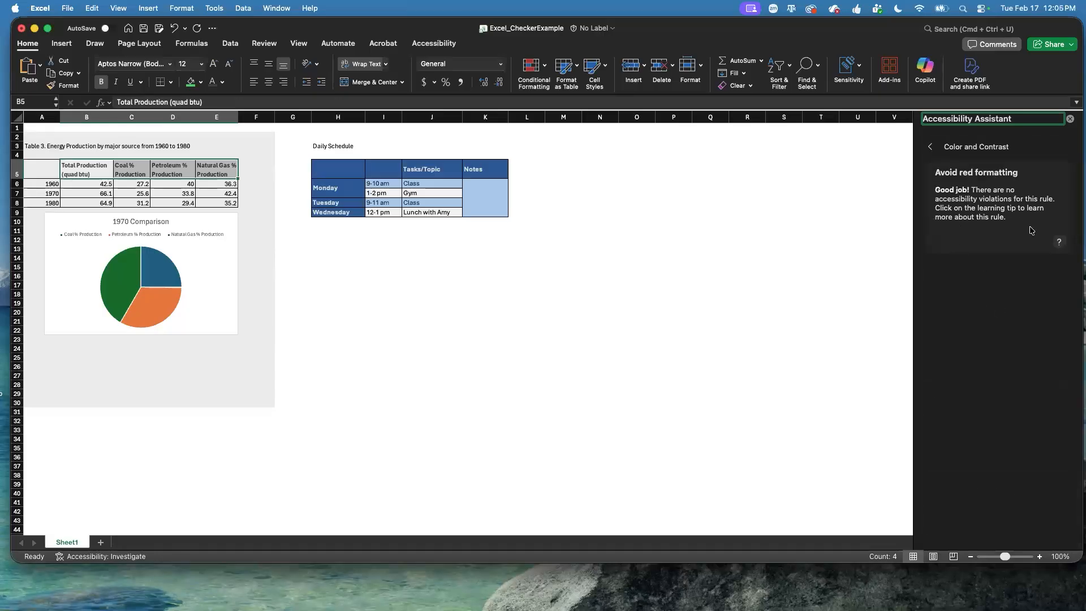
click(1060, 247)
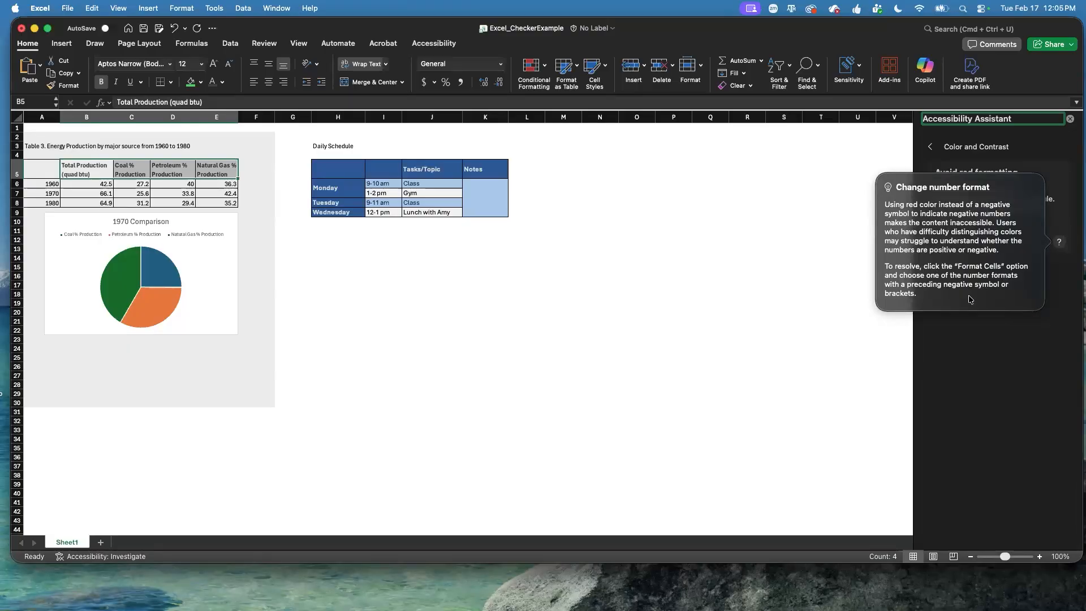
click(1011, 344)
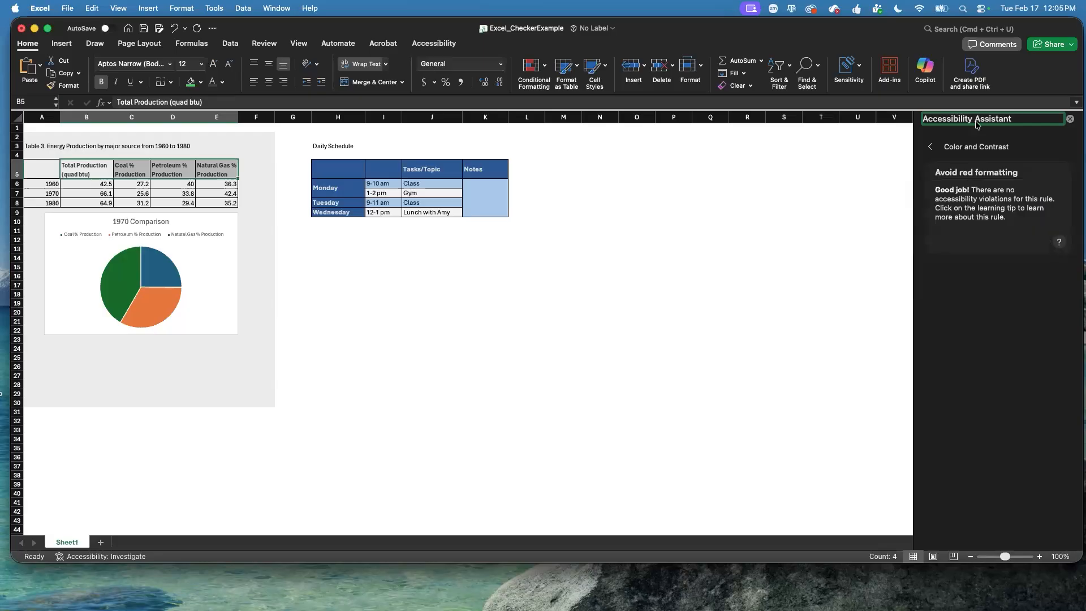
click(934, 148)
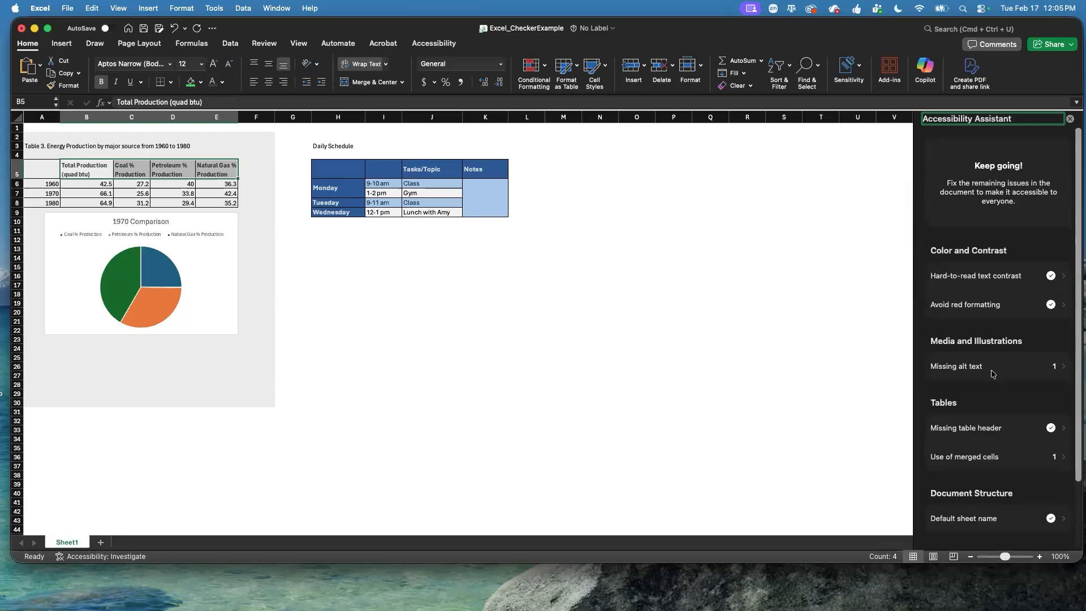
Give the pie chart the alt text "Pie chart titled '1970 Comparison' showing energy production percentages: coal at 25%, petroleum at 33%, and natural gas making up 42%.".
click(992, 367)
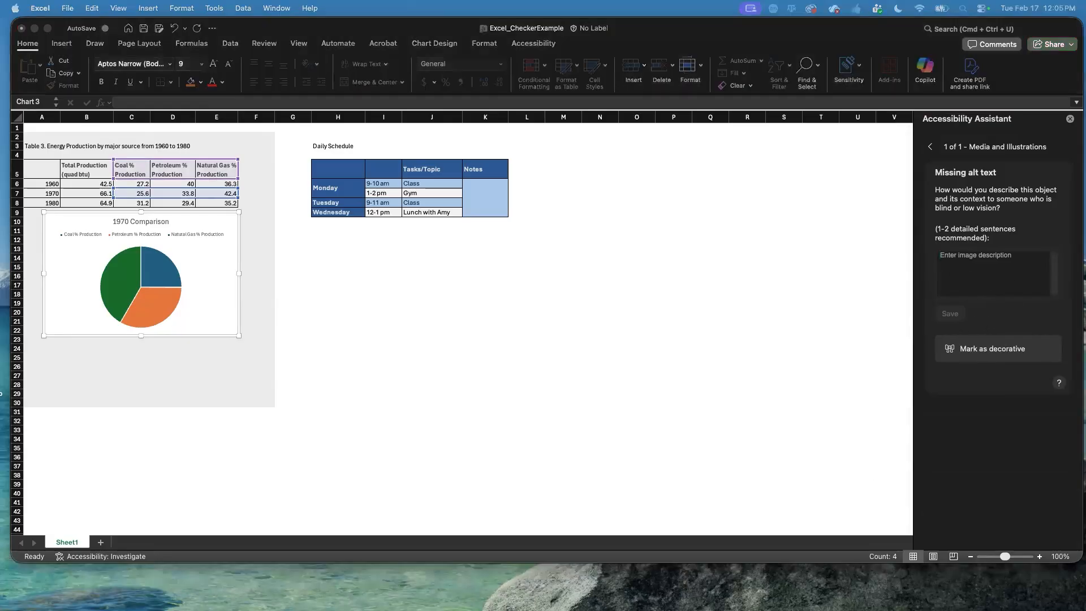
click(1032, 258)
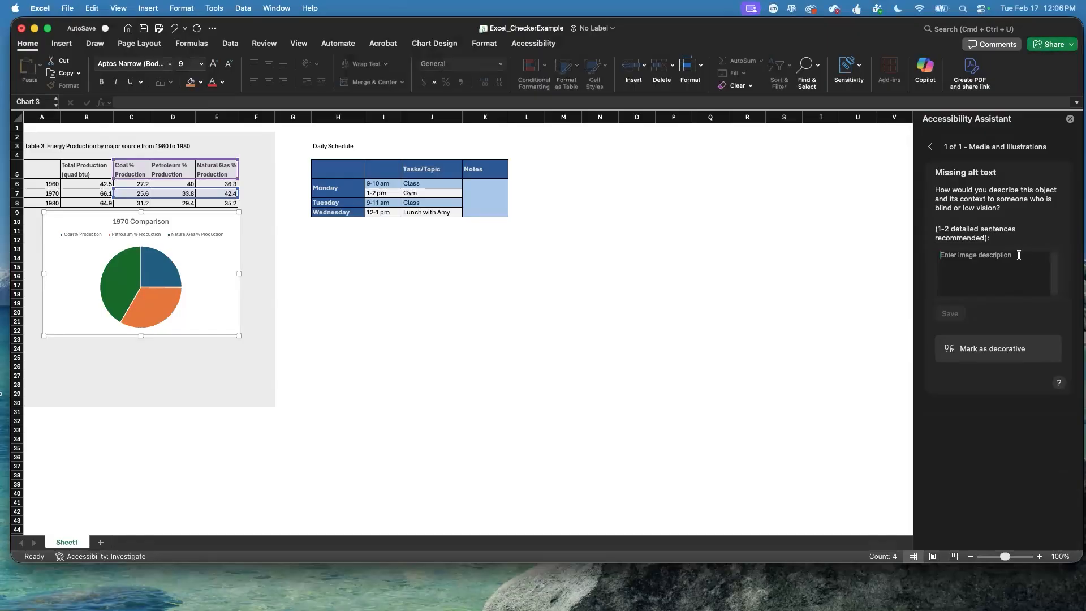
text(Pie chart titled '1970 Comparison' showing energy production percentages: coal at 25%, petroleum at 33%, and natural gas making up 42%.)
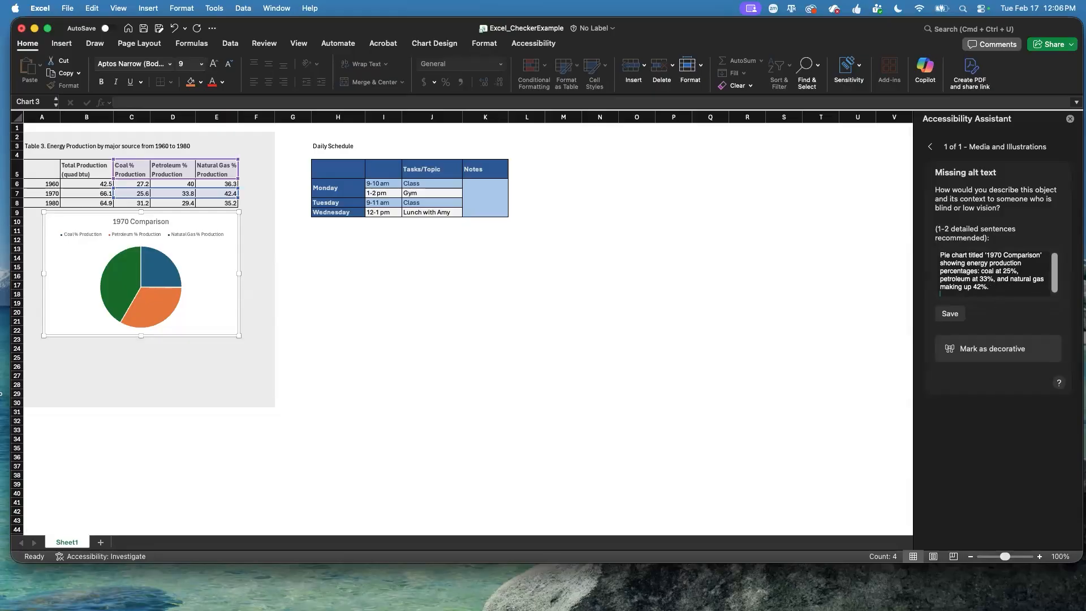
Consult the screenshot of Copilot's alt text suggestion in Preview and save the pie chart's alt text in Excel.
drag(1, 217, 568, 201)
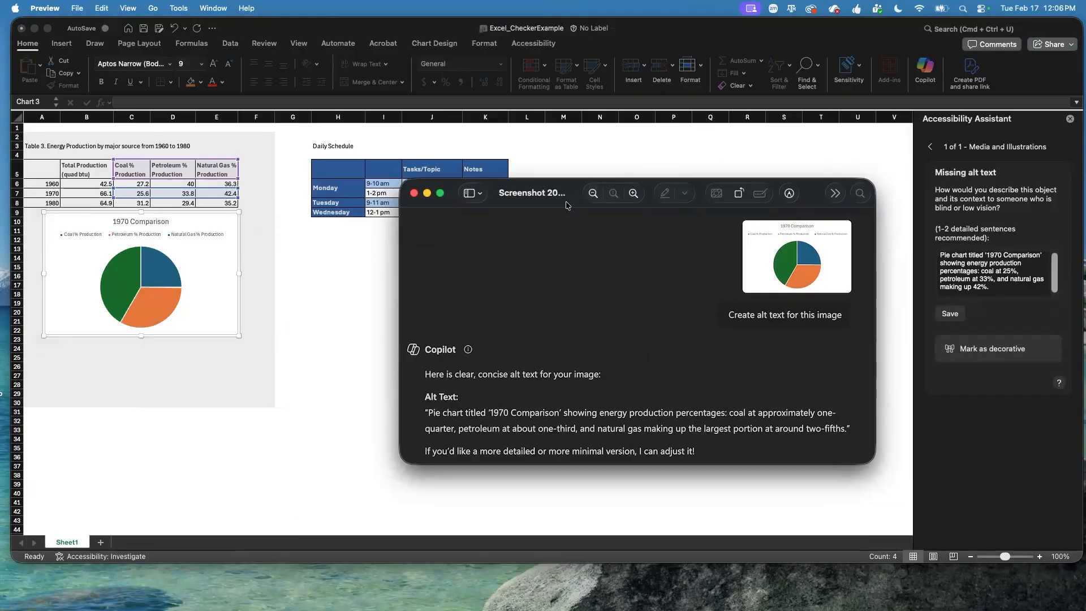
drag(570, 204, 509, 178)
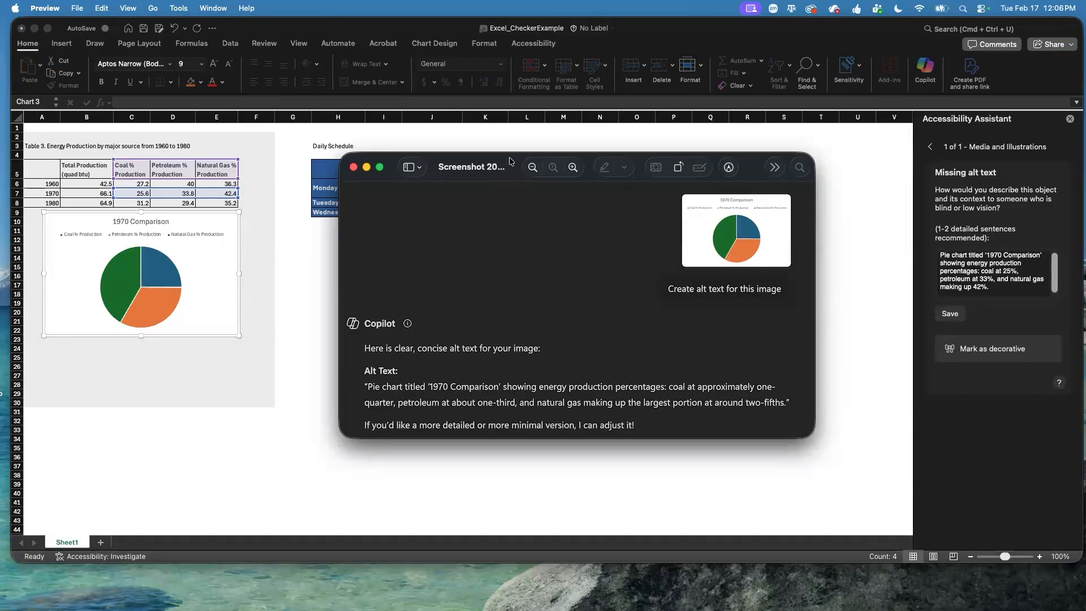
drag(510, 162, 62, 610)
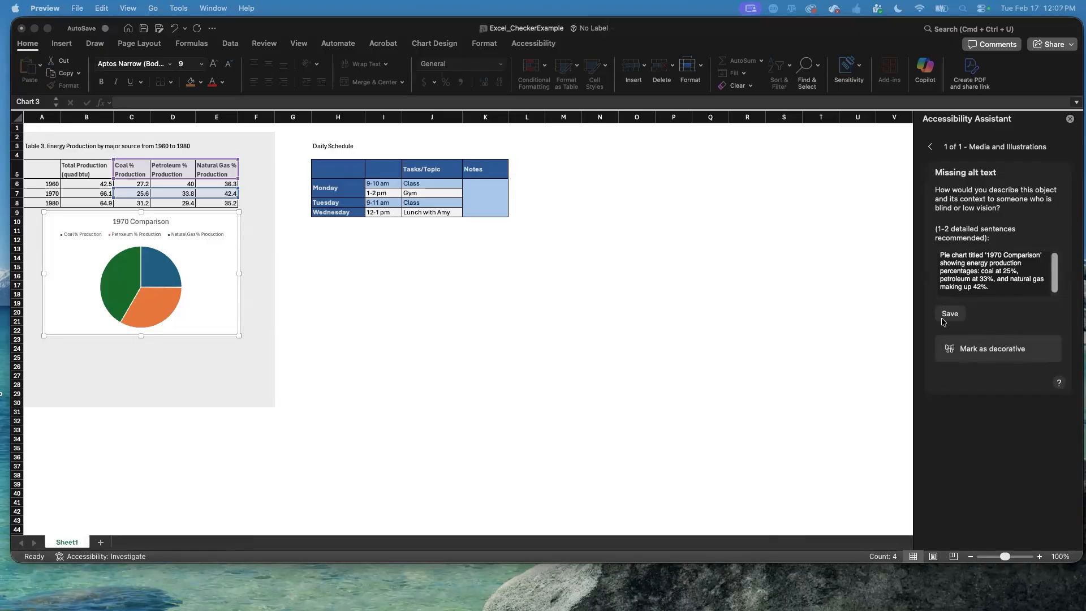
click(958, 316)
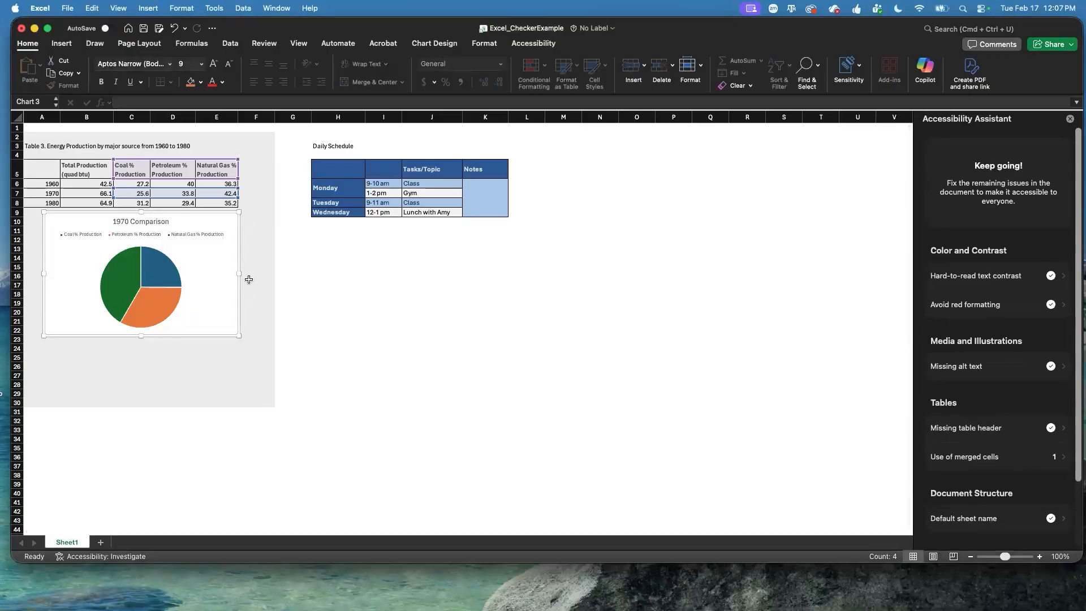
click(363, 288)
drag(333, 165, 492, 213)
click(636, 357)
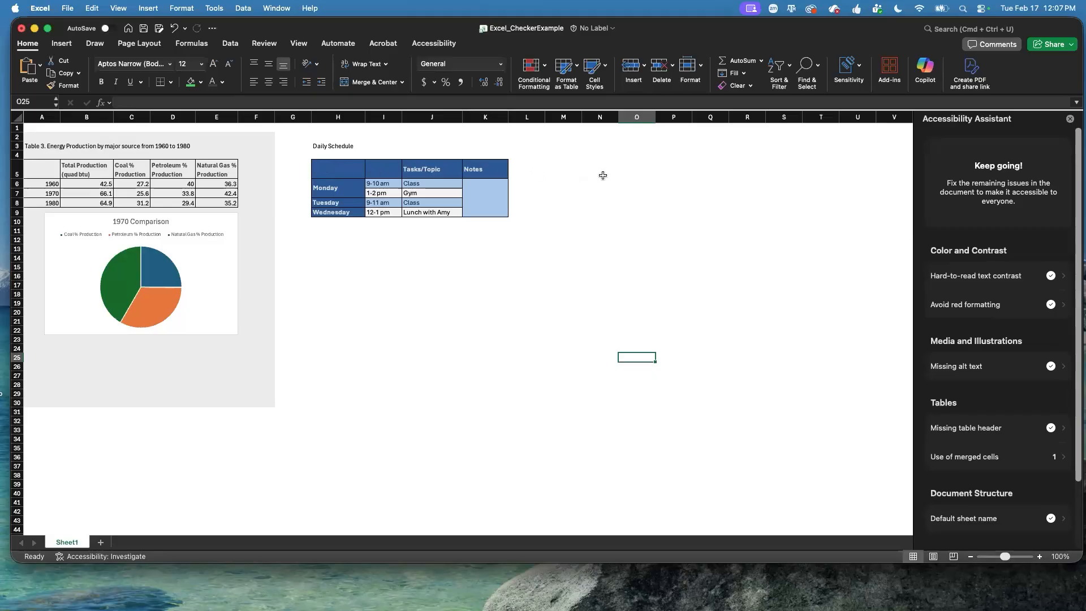
Fill the two empty Daily Schedule header cells, H5 and I5, with "Day" and "Time".
click(351, 168)
text(Day)
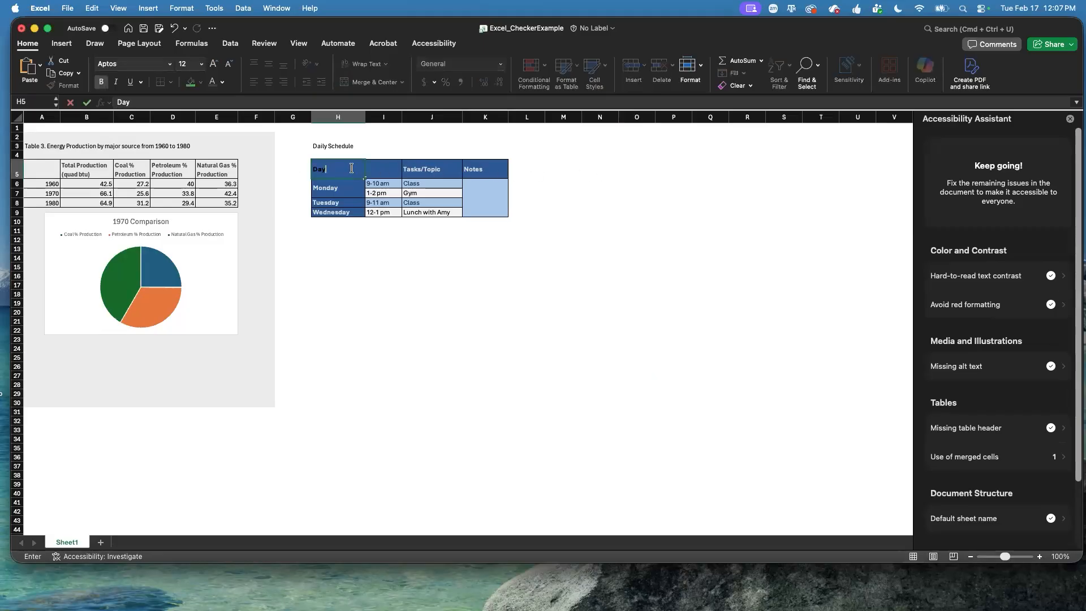
click(382, 176)
text(Time)
drag(432, 240, 432, 249)
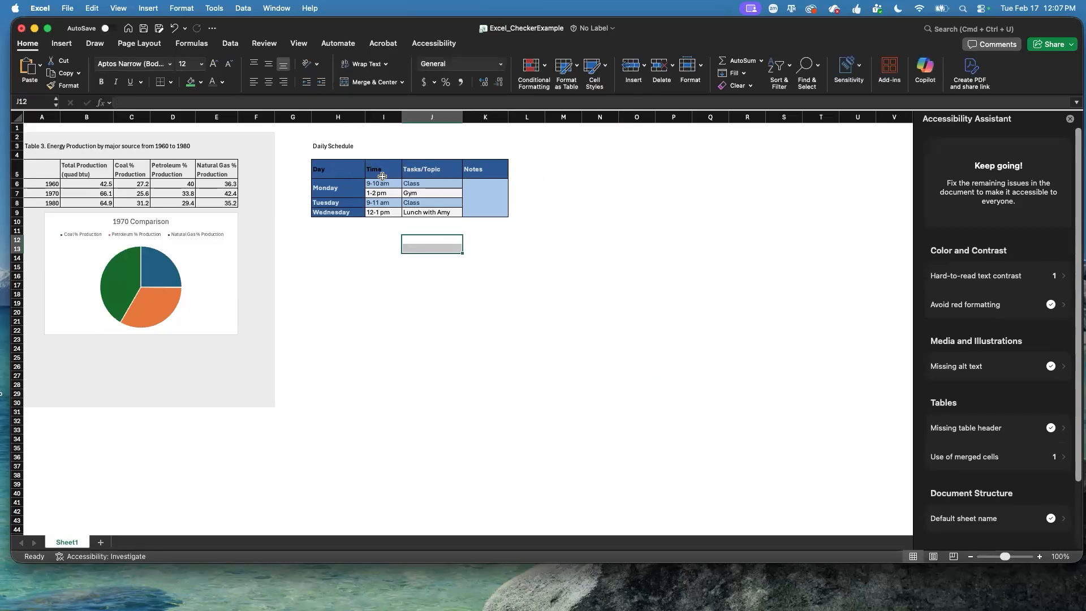
Set the font color of the Day and Time headers to a near-white theme color.
drag(340, 173, 383, 173)
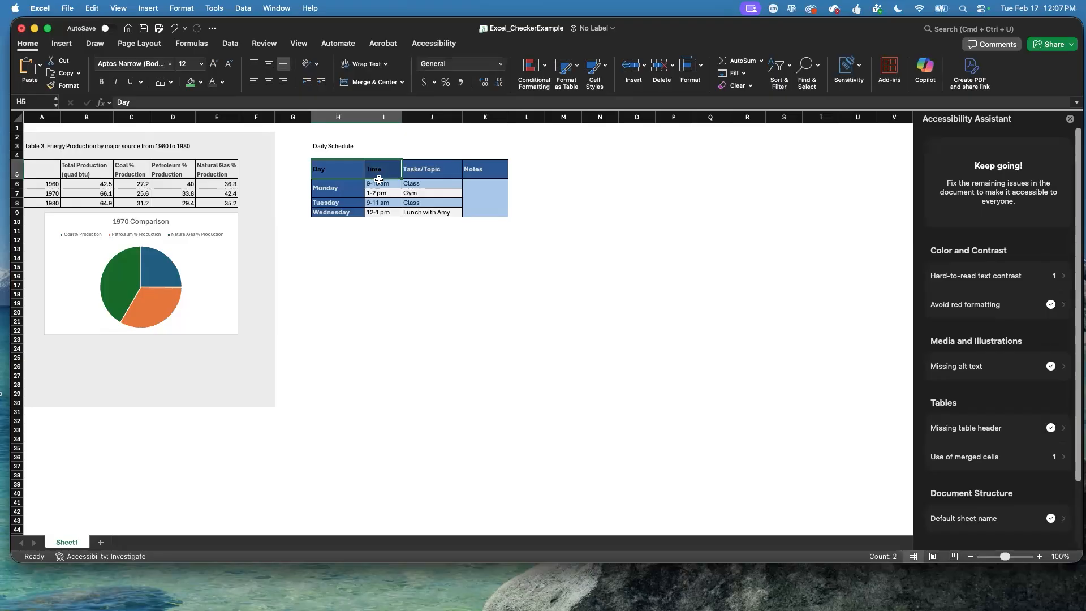
click(223, 82)
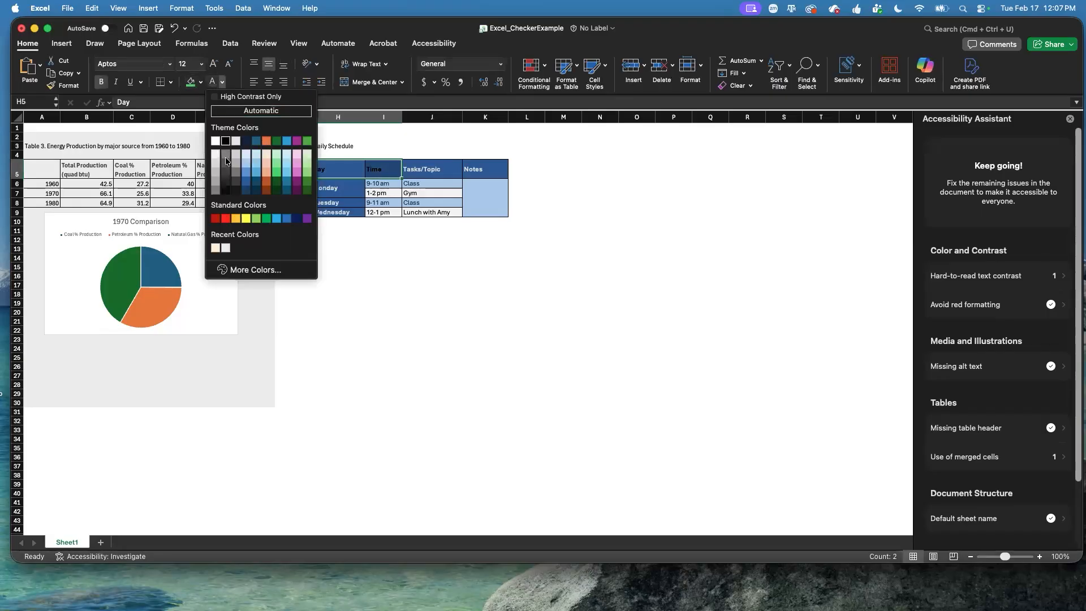
click(217, 154)
click(396, 260)
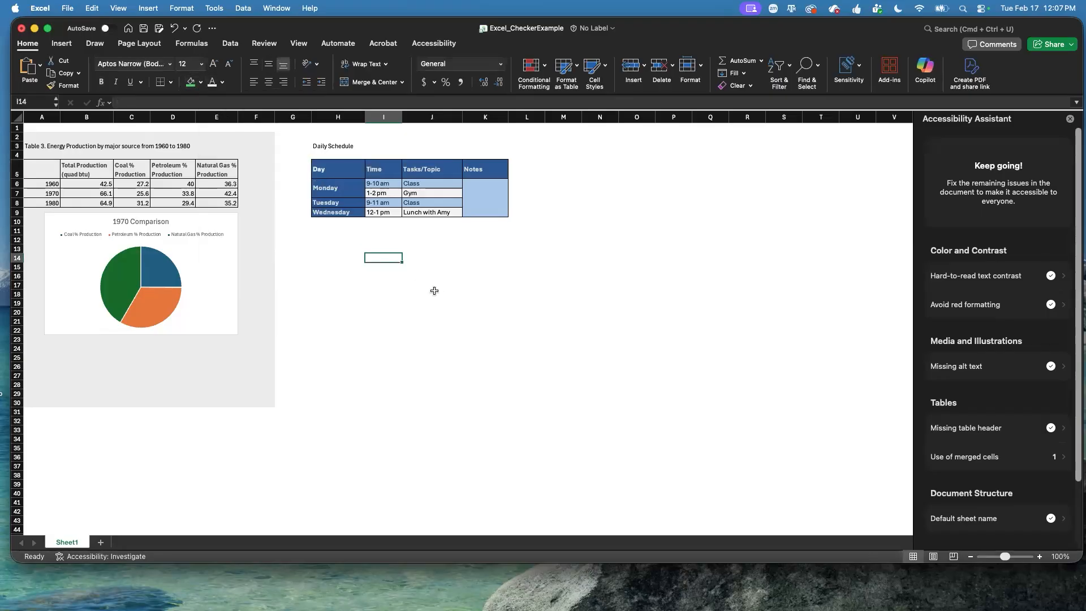
Enter the header "Date" in cell A5 of the energy production table and set its font color to black.
click(43, 173)
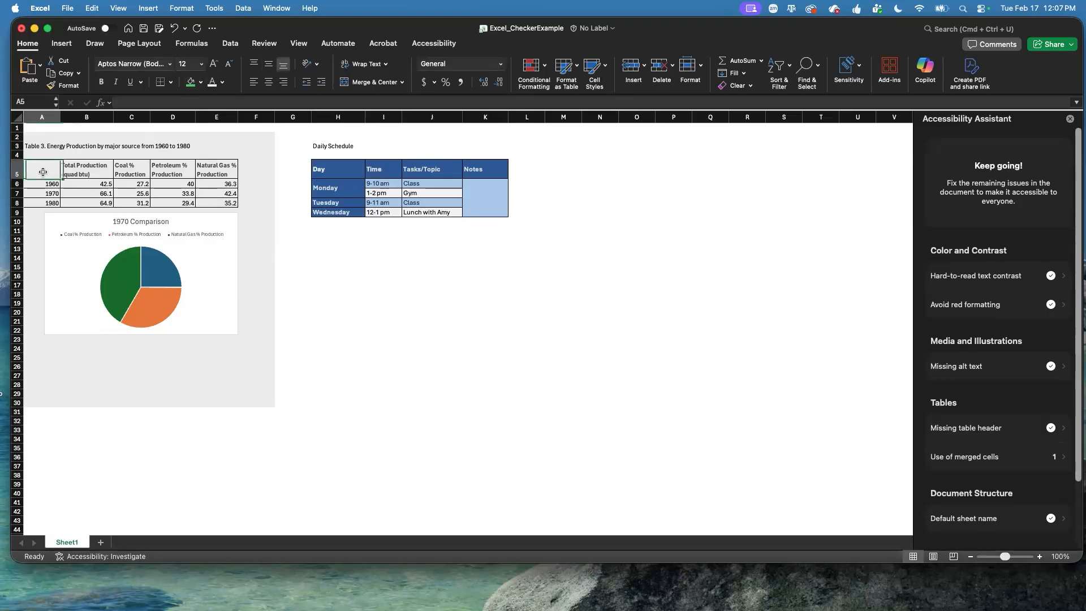
text(Date)
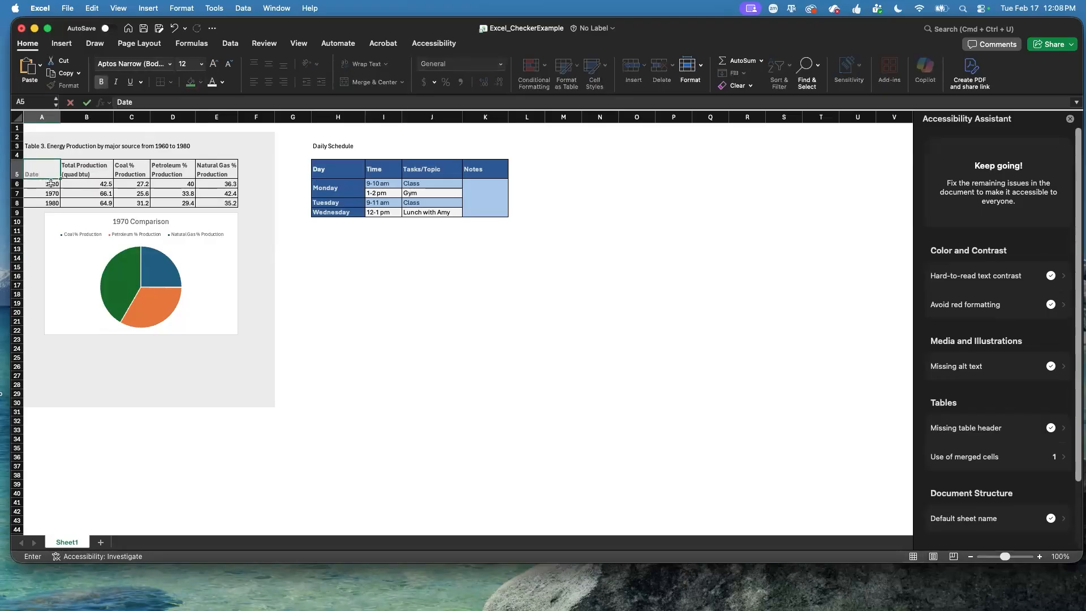
click(222, 82)
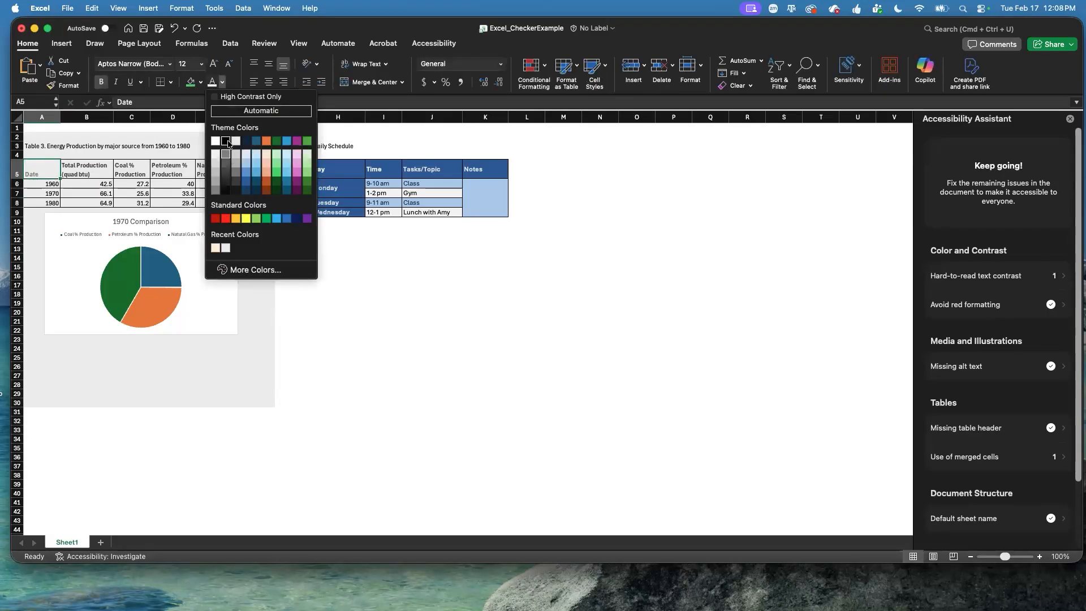
click(400, 370)
click(399, 356)
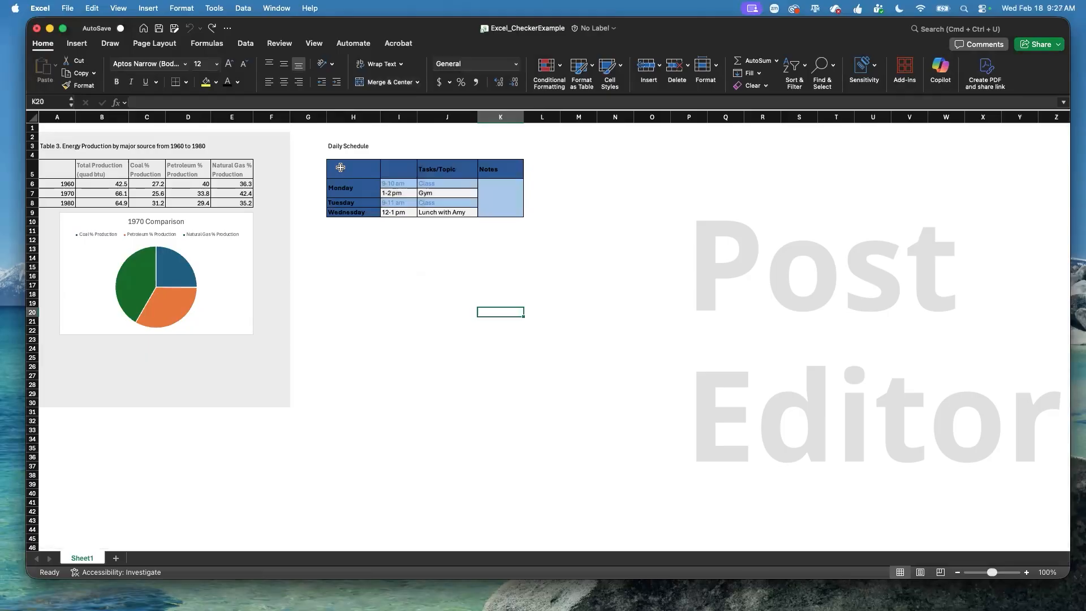
Format the Daily Schedule range H5:K9 as a table with headers.
drag(339, 168, 465, 209)
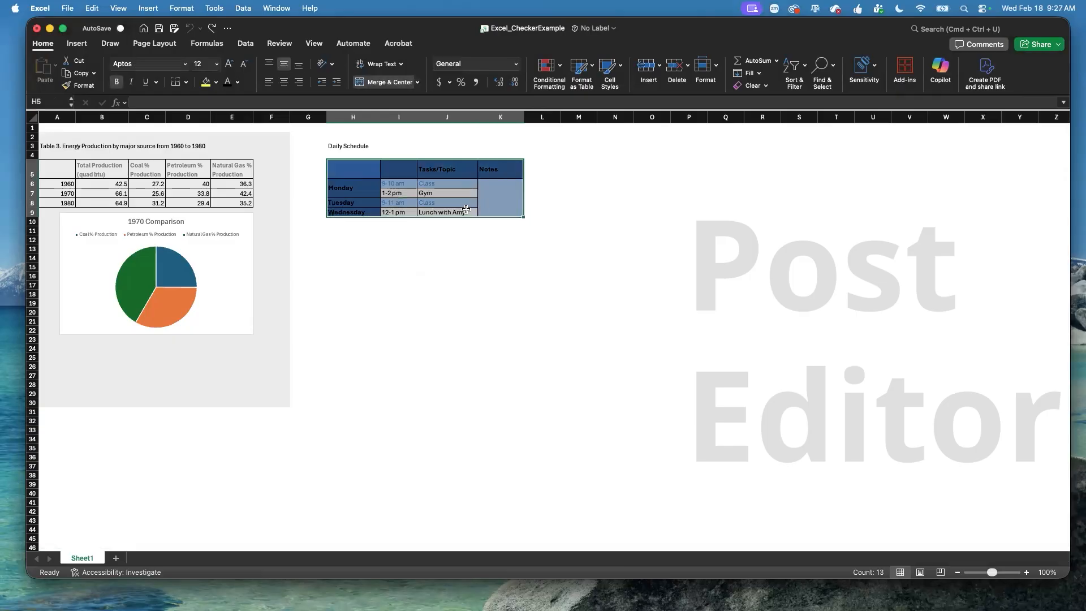
click(582, 73)
click(584, 103)
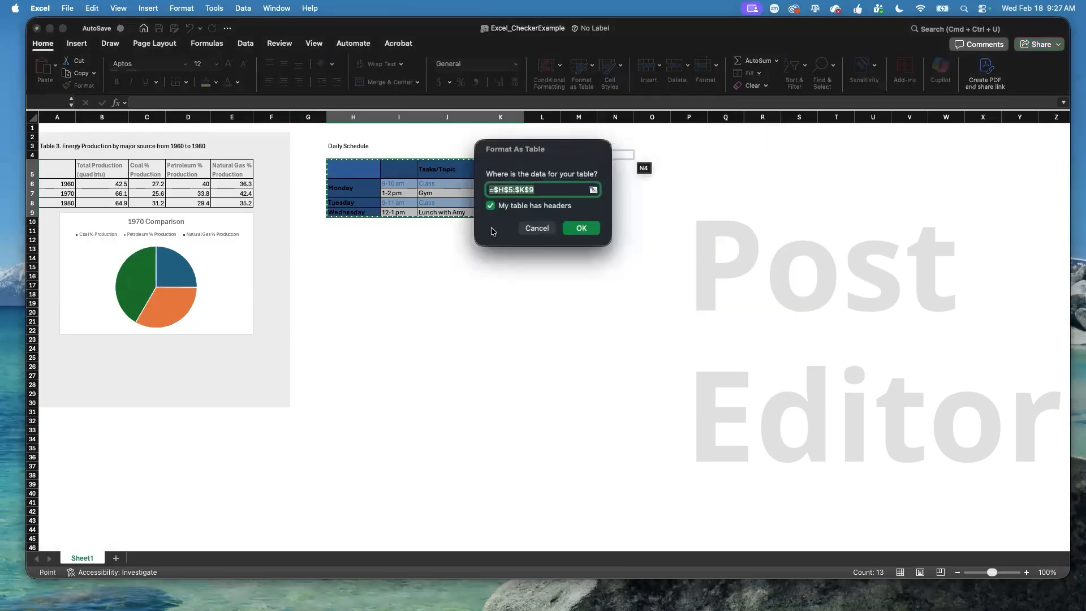